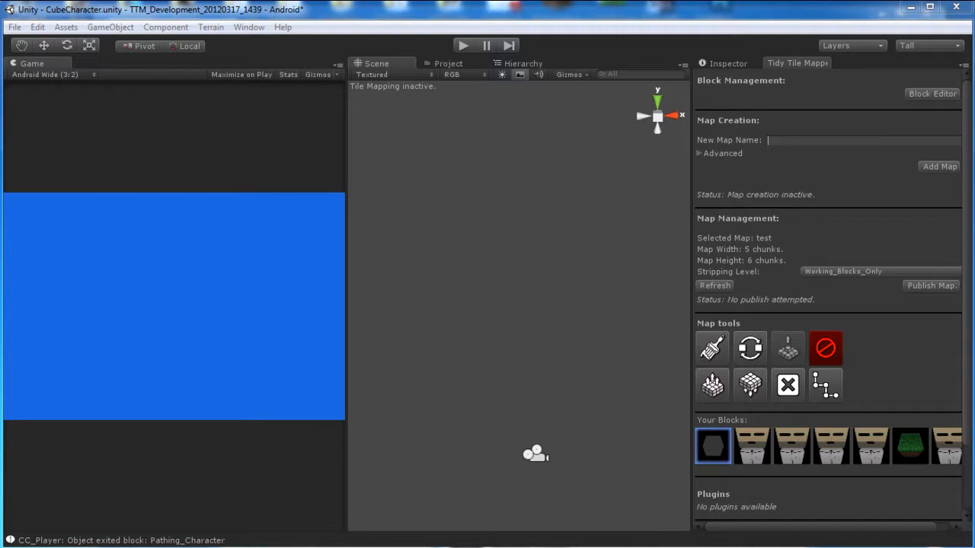
Step: Create a new map named test and paint an initial empty block in the scene to generate the starting chunks
click(812, 140)
text(test)
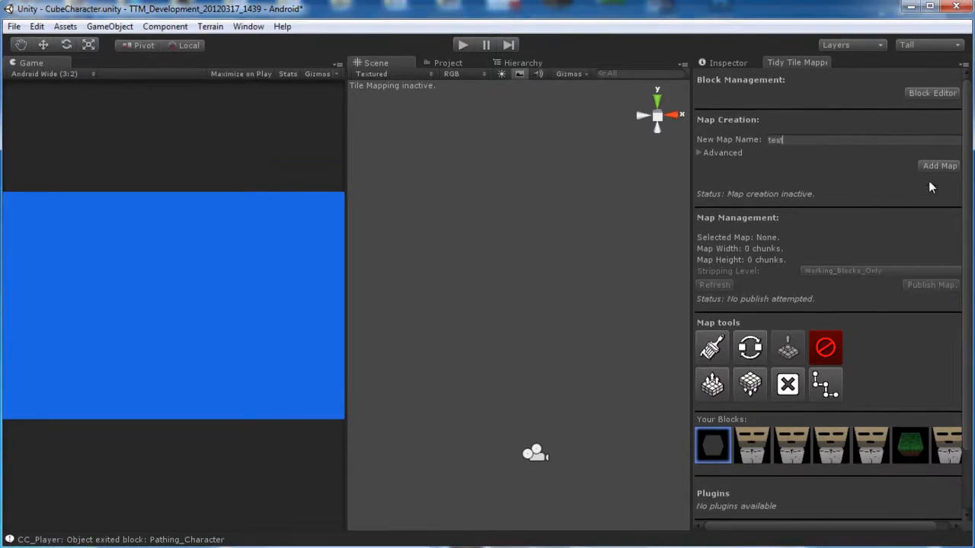
click(942, 167)
click(712, 348)
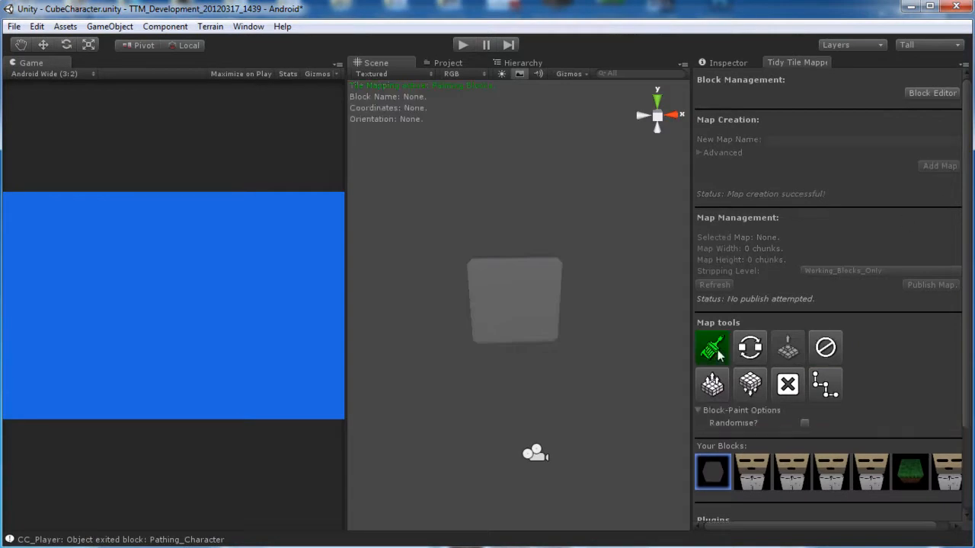
click(525, 321)
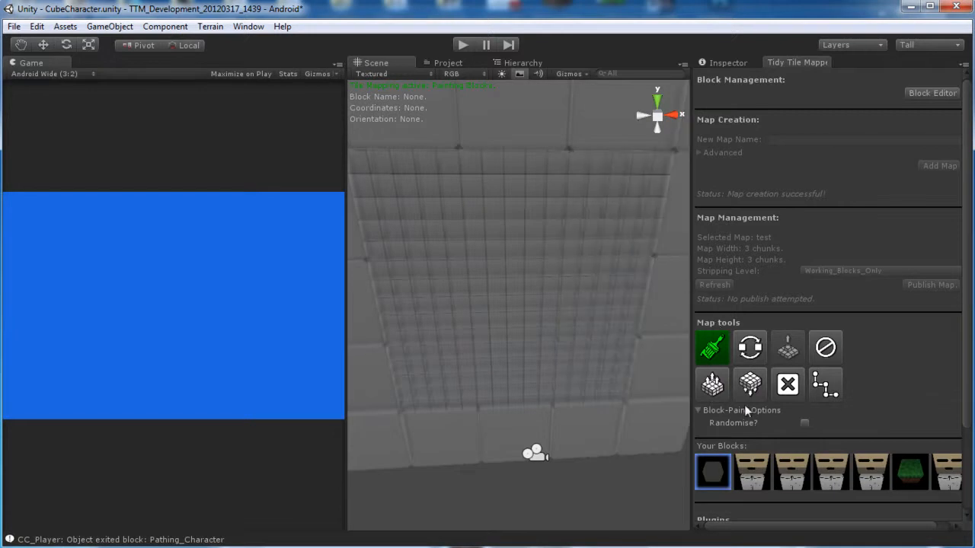
Step: Paint Standard_Block grass terrain across the lower map, forming a floor, side walls and stepped ledges
click(917, 471)
click(613, 391)
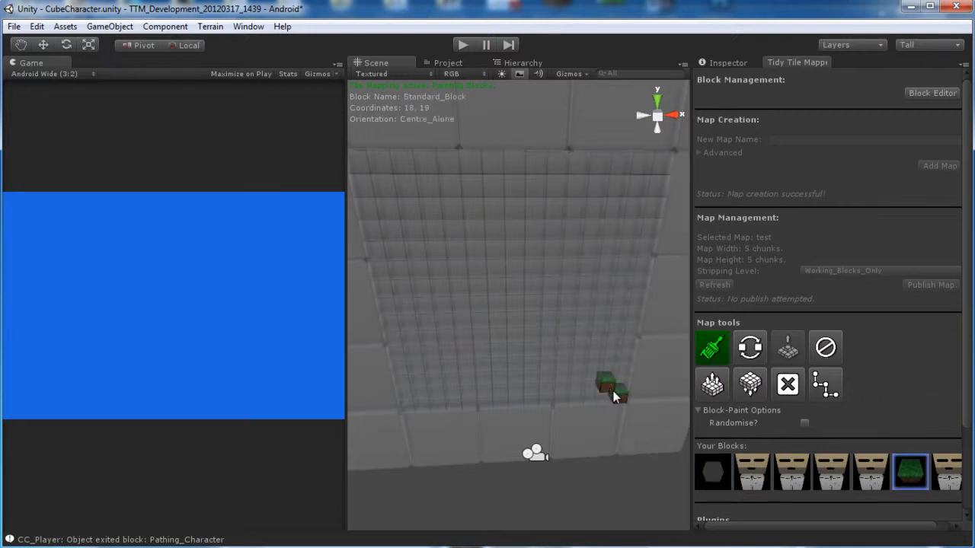
click(579, 396)
mouse_move(562, 312)
mouse_down()
mouse_move(599, 315)
mouse_move(631, 334)
mouse_move(608, 347)
mouse_move(628, 348)
mouse_move(595, 365)
mouse_move(403, 367)
mouse_move(454, 353)
mouse_move(414, 339)
mouse_move(392, 325)
mouse_move(394, 313)
mouse_move(433, 289)
mouse_move(463, 289)
mouse_up()
click(599, 300)
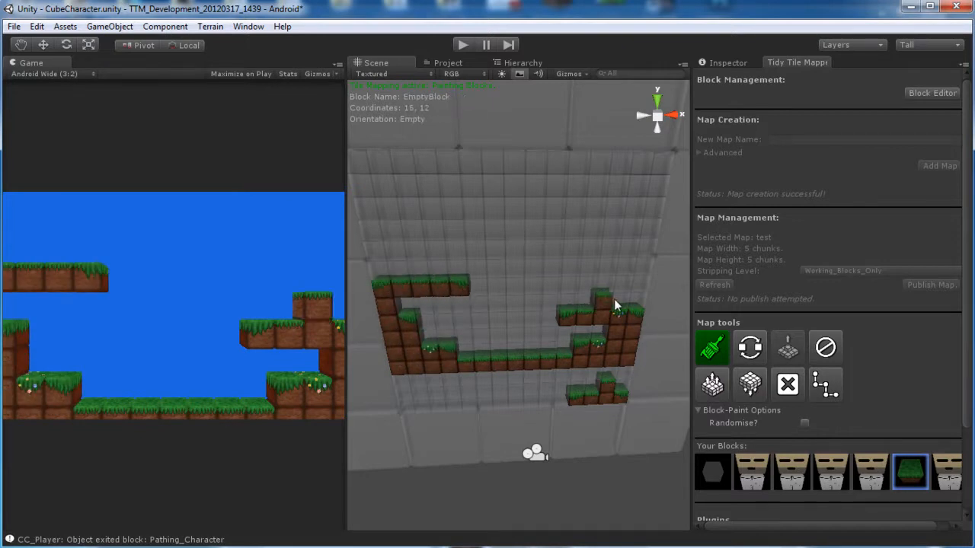
Step: Extend the terrain upward on both sides with upper platforms, and enable Randomise for block painting
mouse_move(605, 271)
mouse_down()
mouse_move(545, 267)
mouse_move(638, 272)
mouse_move(627, 252)
mouse_move(657, 215)
mouse_move(626, 203)
mouse_move(517, 206)
mouse_move(581, 205)
mouse_move(537, 193)
mouse_move(597, 196)
mouse_up()
click(808, 425)
mouse_move(371, 259)
mouse_down()
mouse_move(433, 255)
mouse_move(377, 275)
mouse_move(376, 240)
mouse_up()
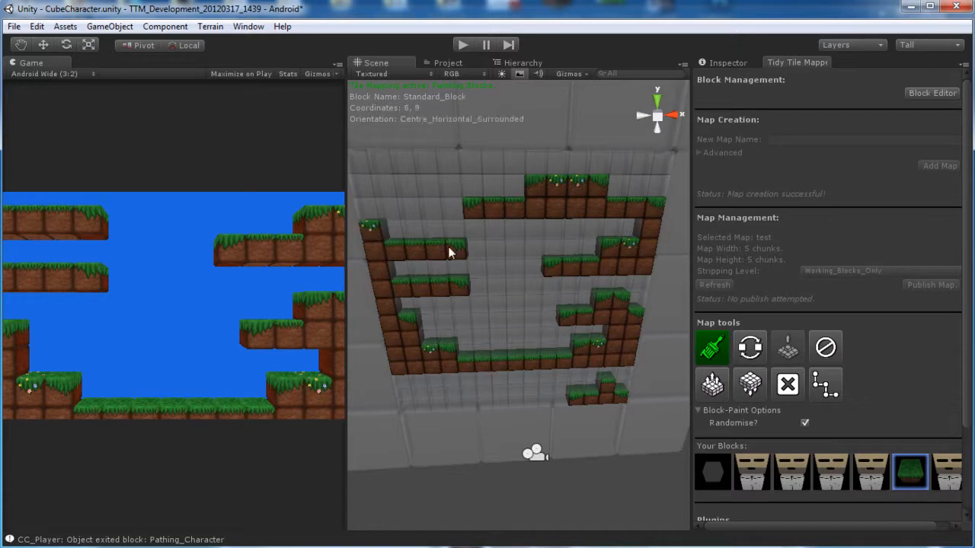
click(367, 206)
Step: Add a lone floating grass block mid-map and a stepped platform below it, then deactivate block painting
click(518, 283)
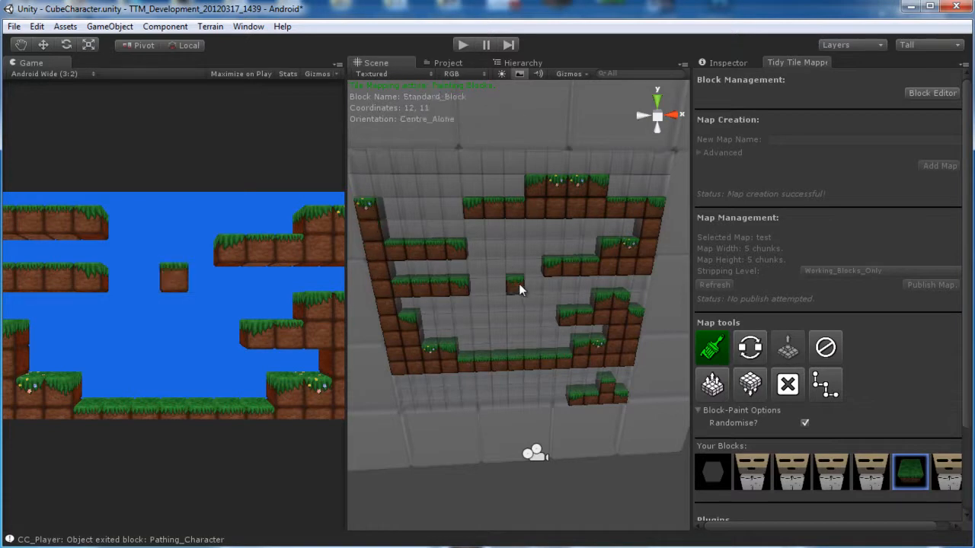
drag(486, 332, 536, 334)
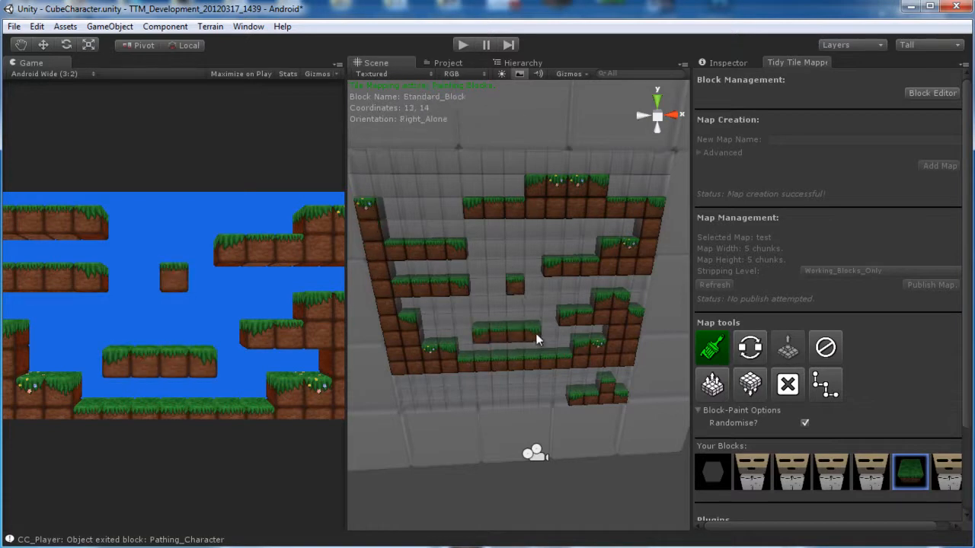
click(499, 333)
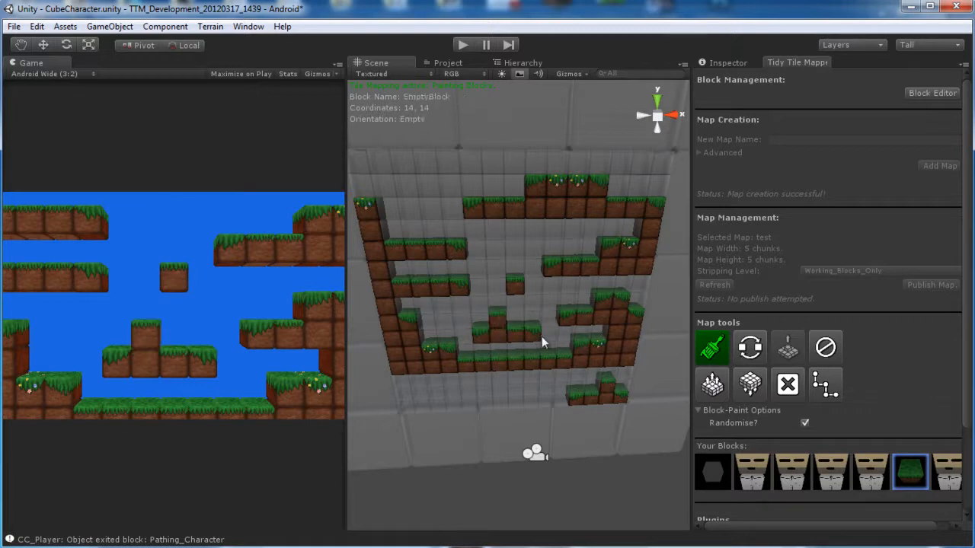
click(825, 347)
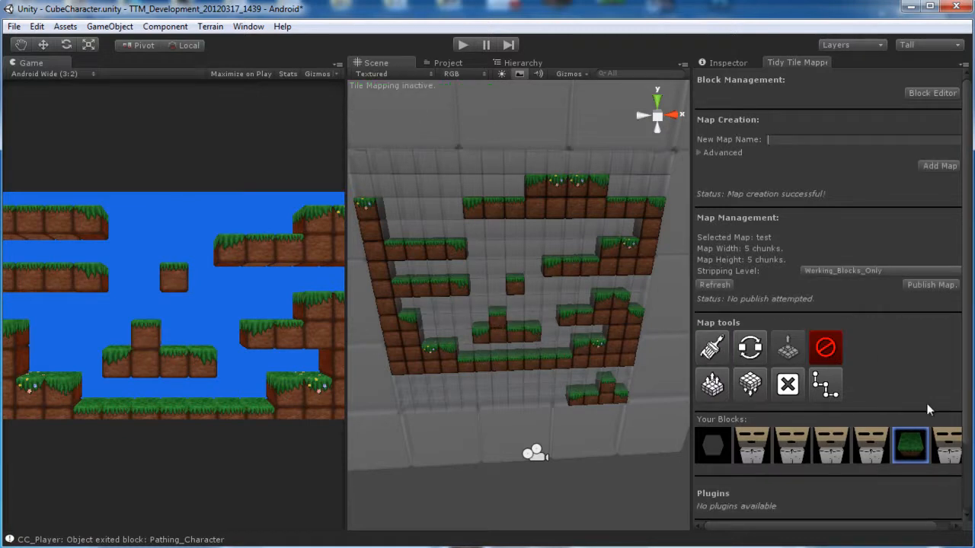
Step: Paint the CC_Player block on top of the lone floating grass block
click(807, 441)
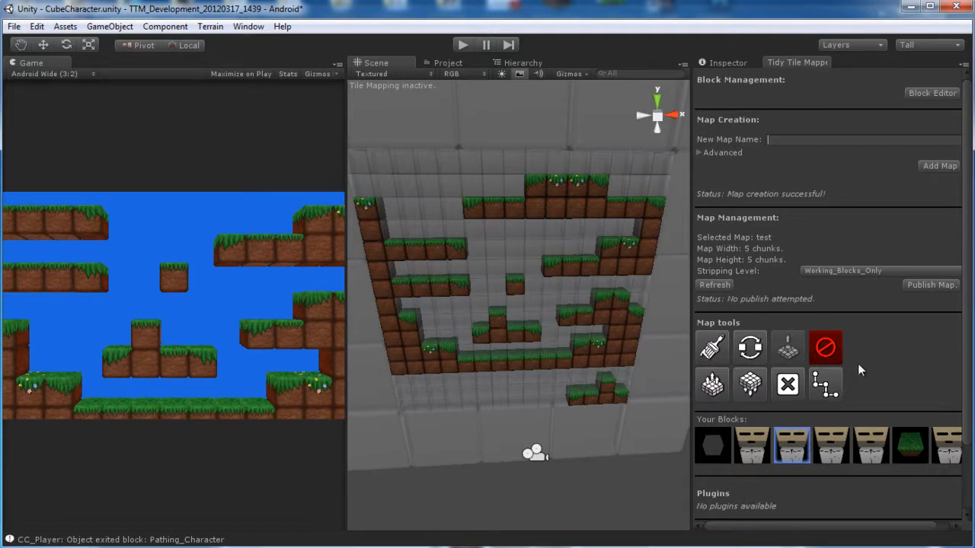
click(518, 274)
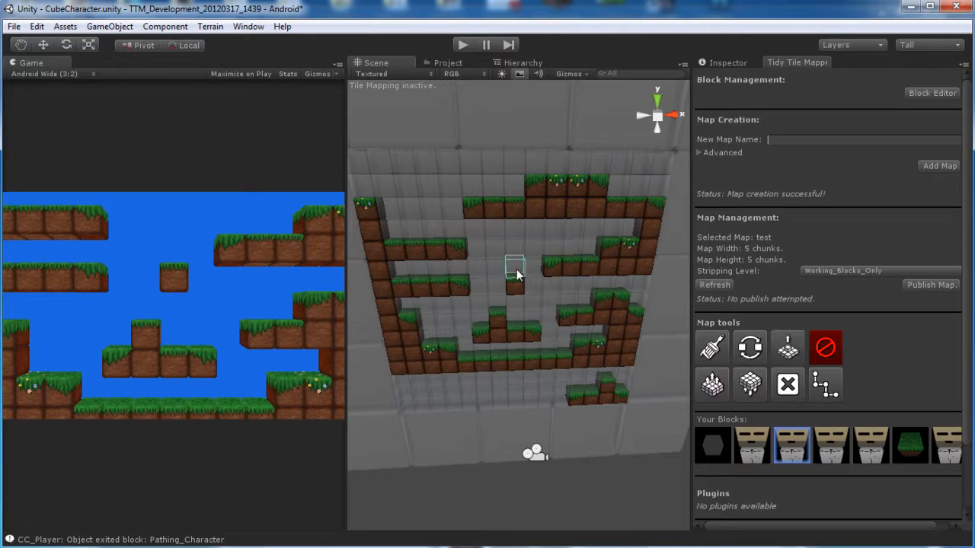
click(721, 348)
click(517, 272)
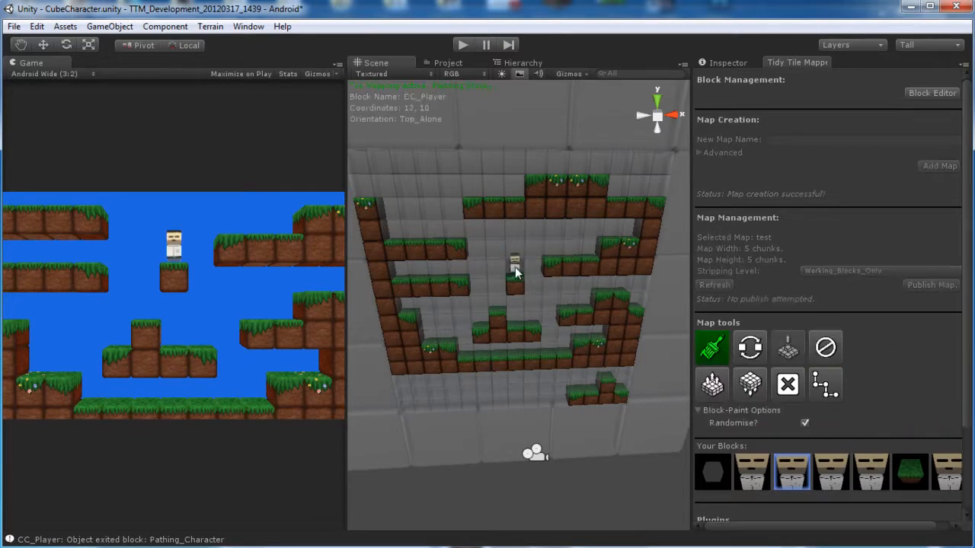
Step: Run the game and walk the player off the floating block down to the lowest floor
click(461, 44)
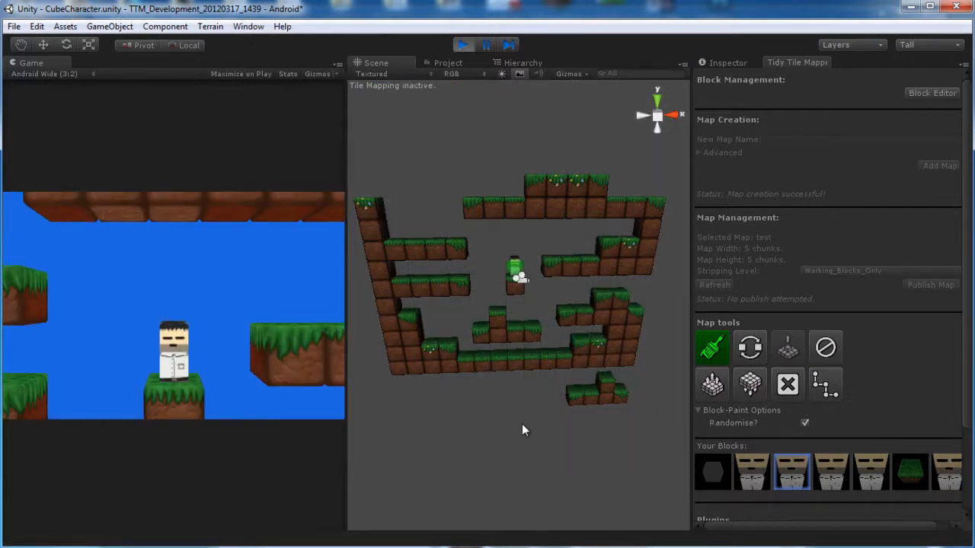
key(Right)
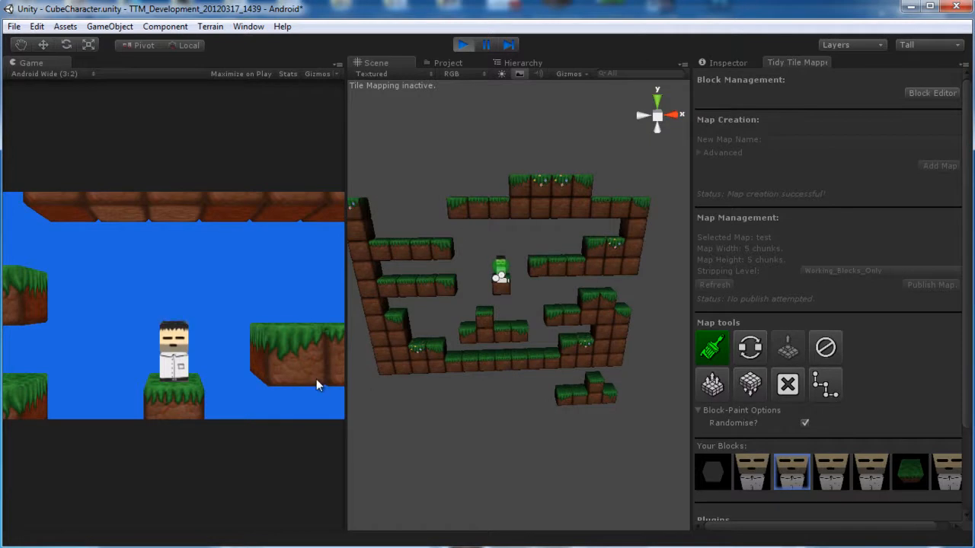
key(Right)
key(Left)
key(Right)
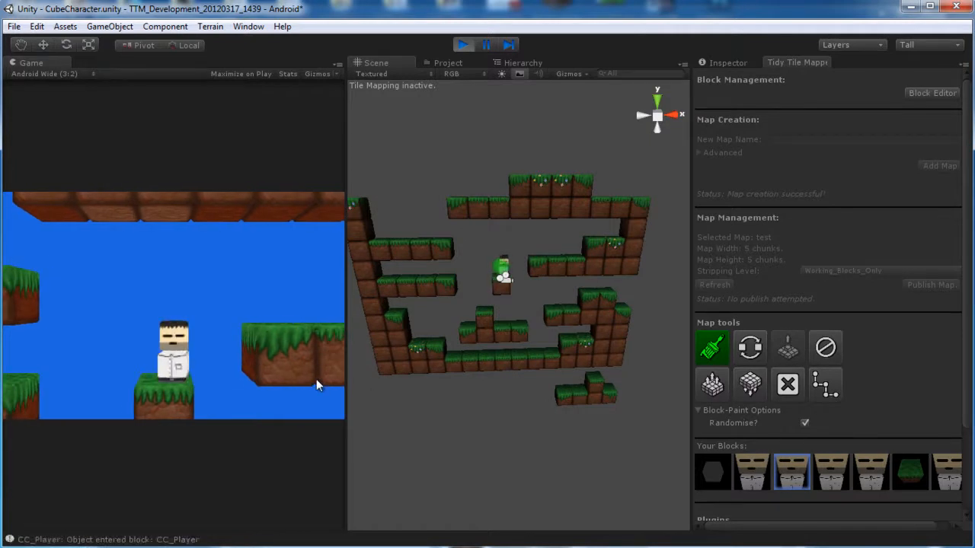
key(Right)
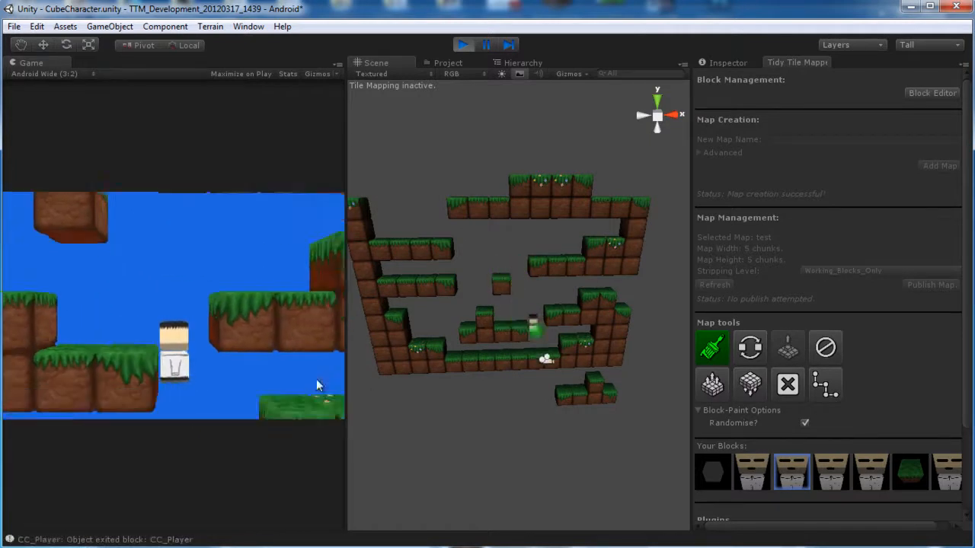
key(Left)
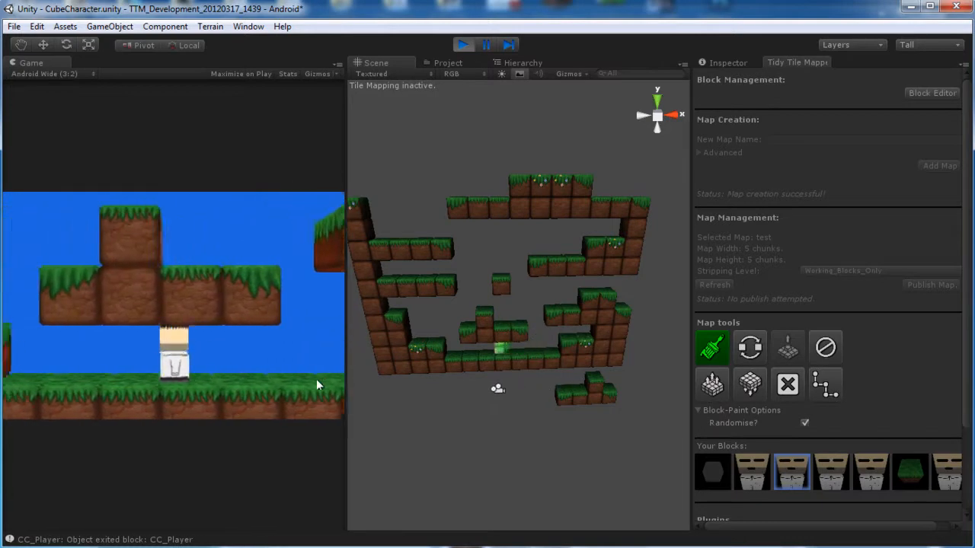
Step: Test the player's jumping by climbing from the floor over the left ledges toward the floating block
key(space)
key(Right)
key(space)
key(Left)
key(space)
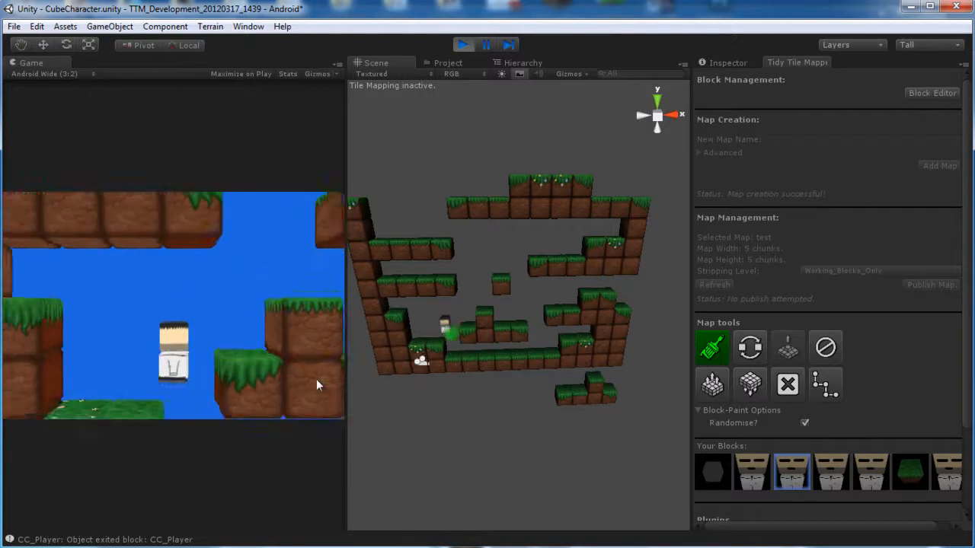
key(Right)
key(space)
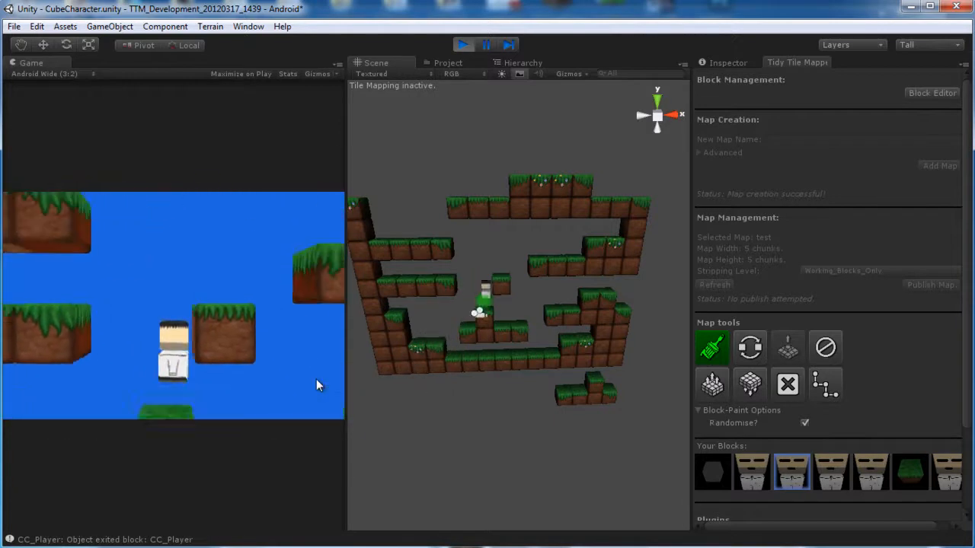
Step: Test walking and jumping in both directions around the central stepped platform
key(space)
key(Right)
key(Left)
key(Left)
key(space)
key(Right)
key(space)
key(Right)
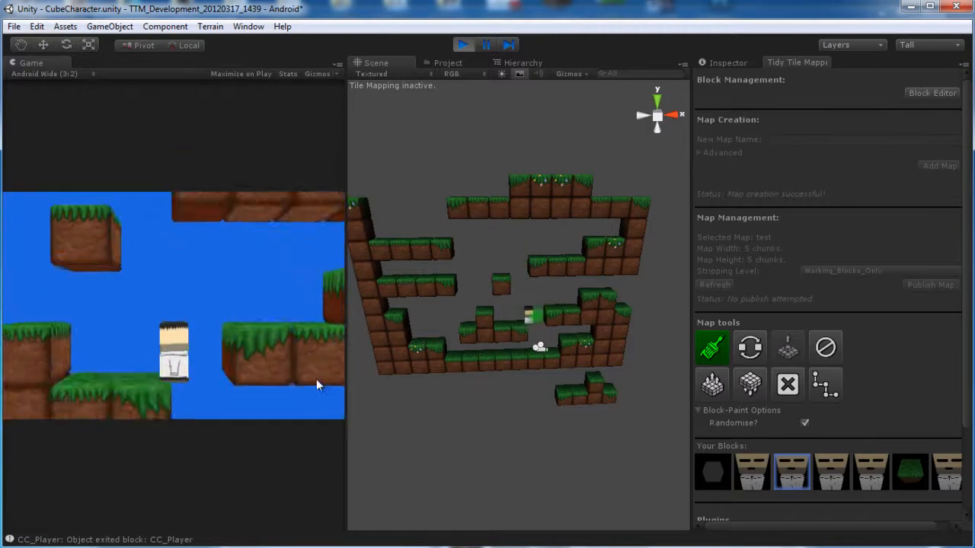
Step: Jump the player back up past the floating block and onto the upper-right platform
key(Left)
key(space)
key(space)
key(Left)
key(space)
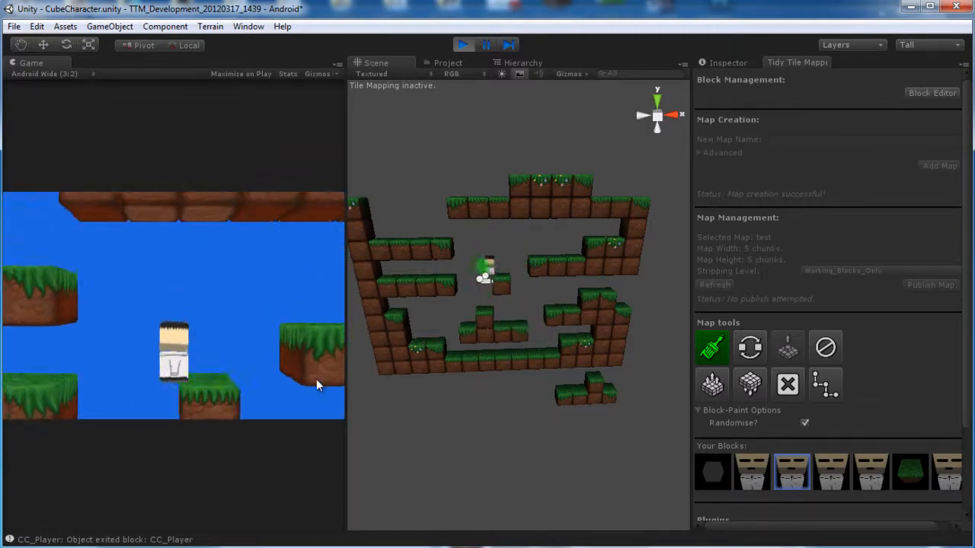
key(Right)
key(space)
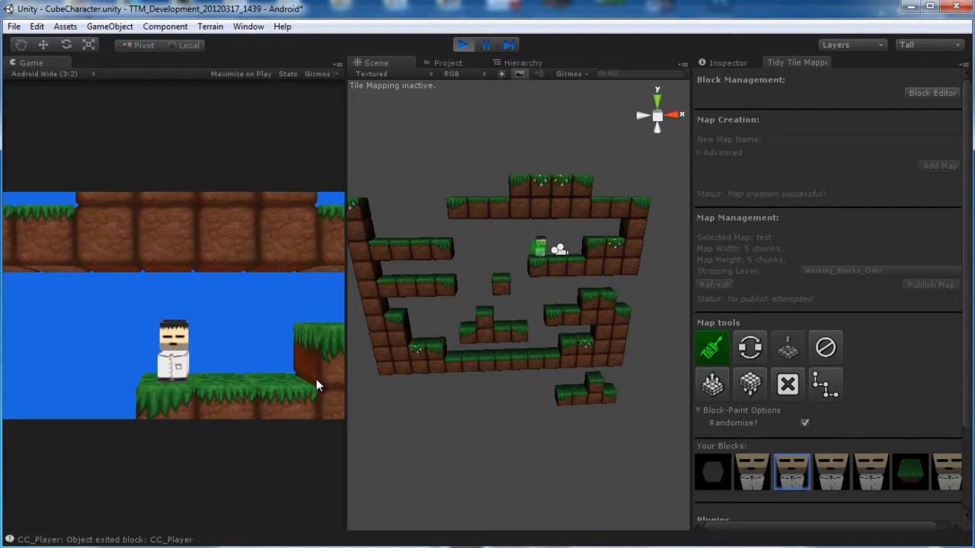
Step: Deactivate tile mapping and stop the running game
scroll(641, 336, up, 5)
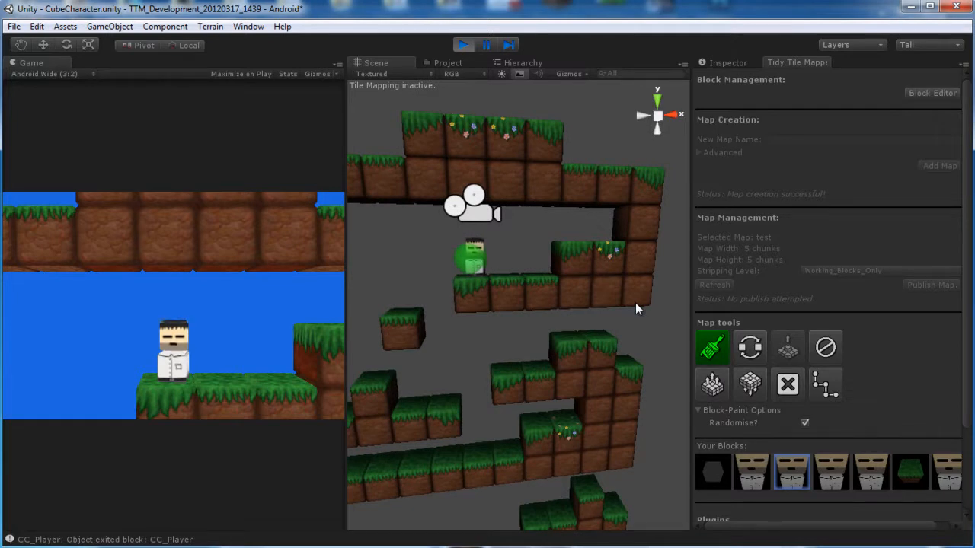
scroll(635, 302, down, 10)
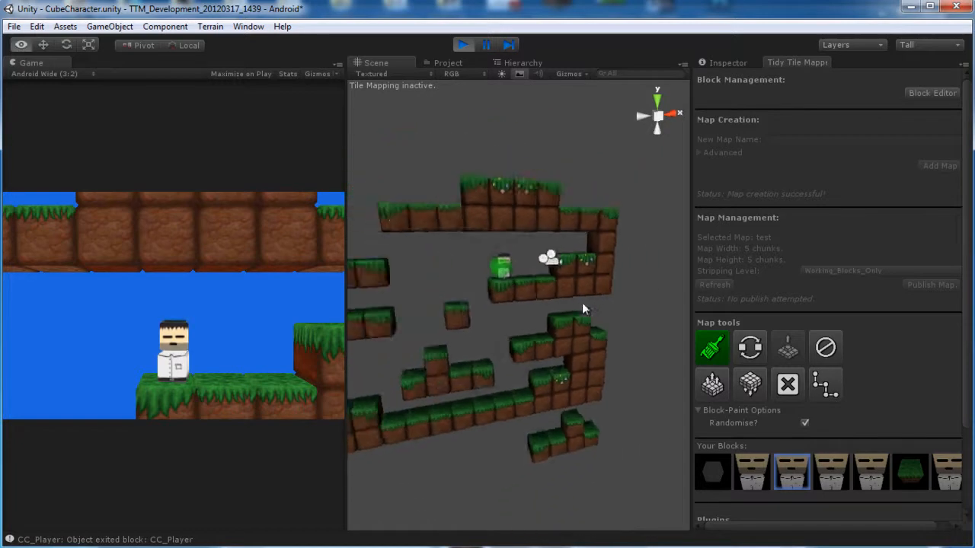
click(826, 348)
click(460, 46)
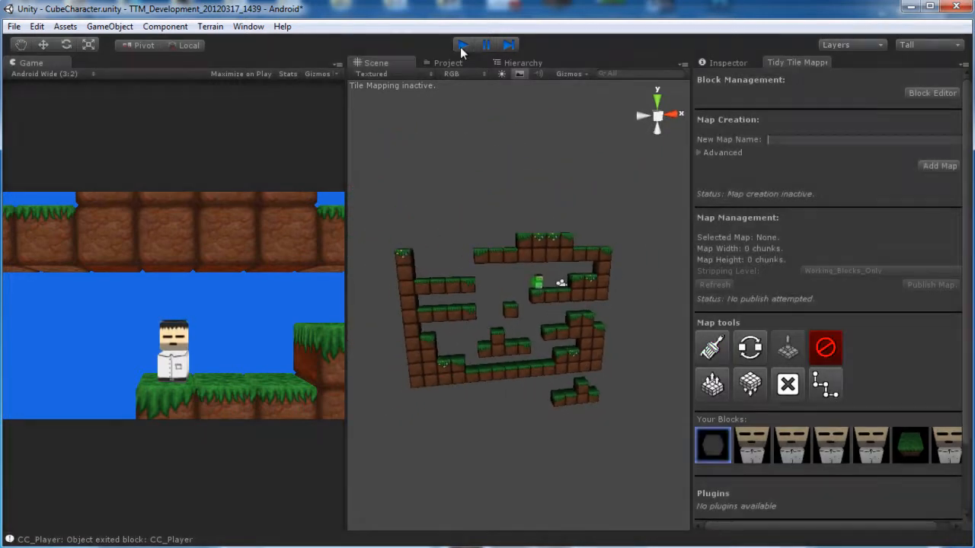
Step: Paint three copies of the first character block: two at opposite ends of the lowest floor and one on the far-right ledge
click(711, 347)
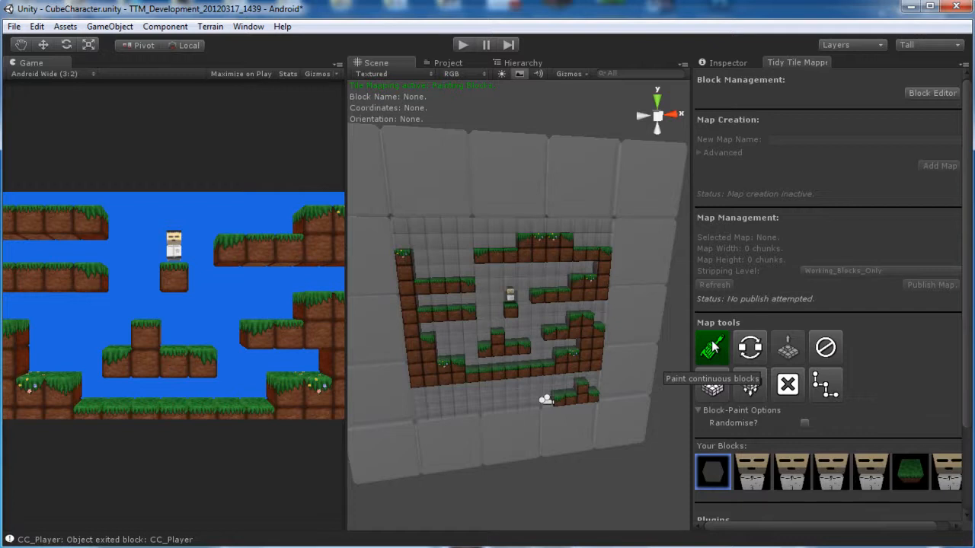
click(755, 470)
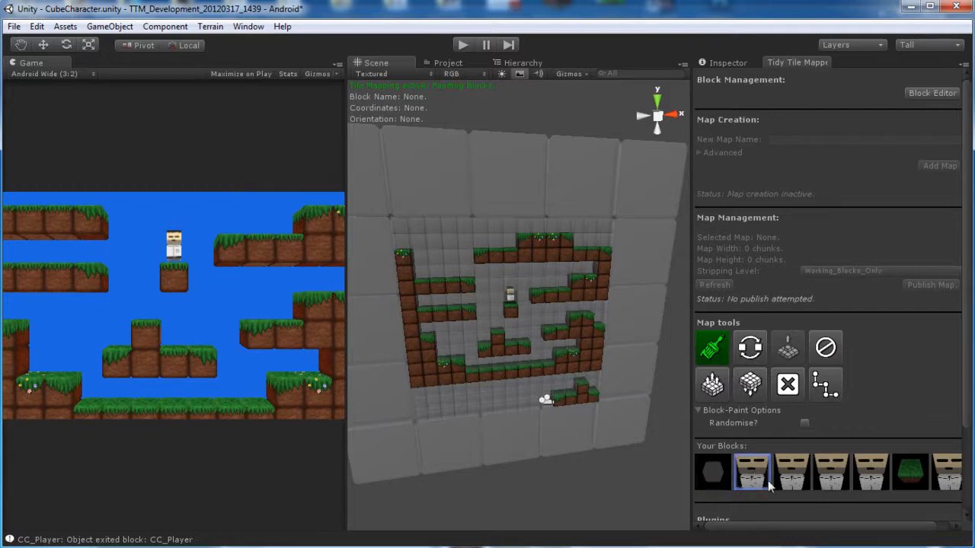
click(470, 367)
click(547, 357)
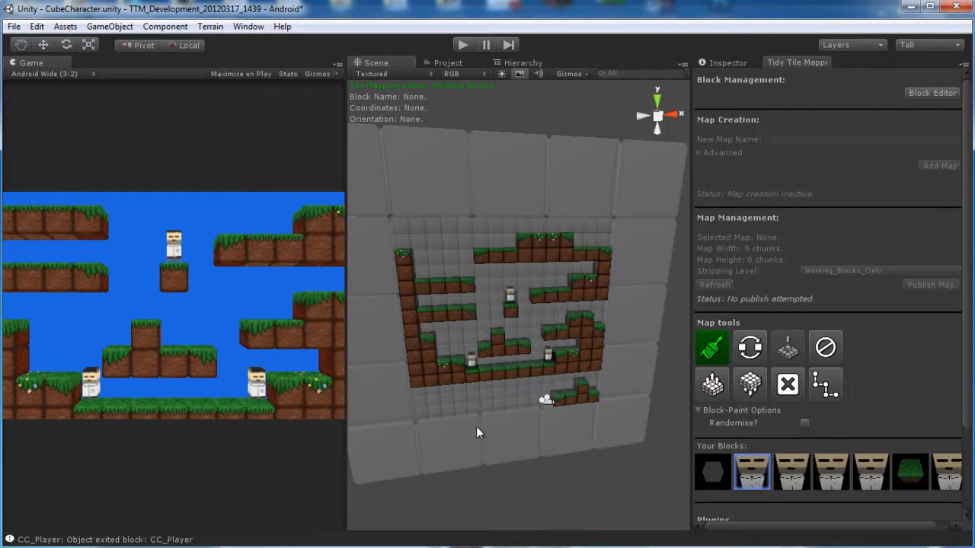
click(601, 318)
Step: Paint HPatrol characters above the player and under the lower-left platform, and the last character block beside the floating block
click(838, 478)
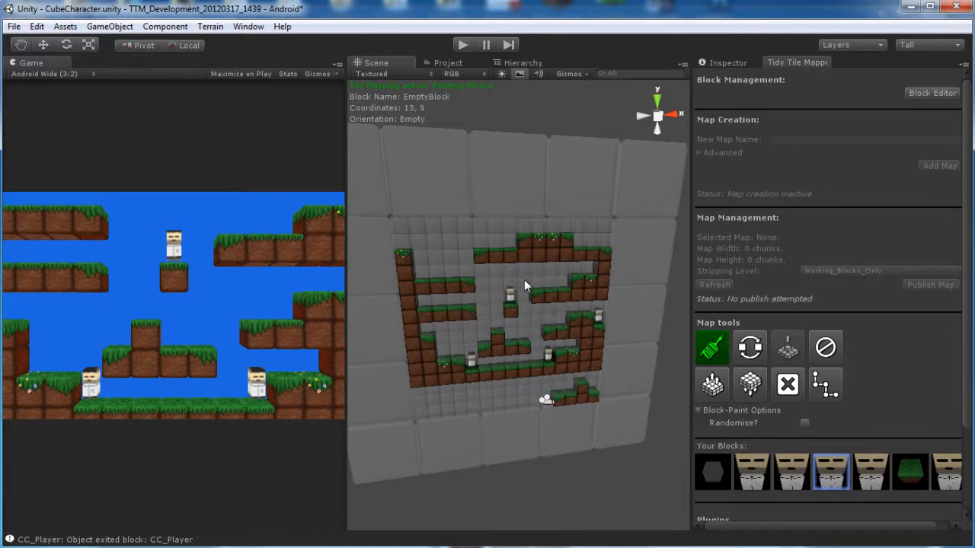
click(512, 281)
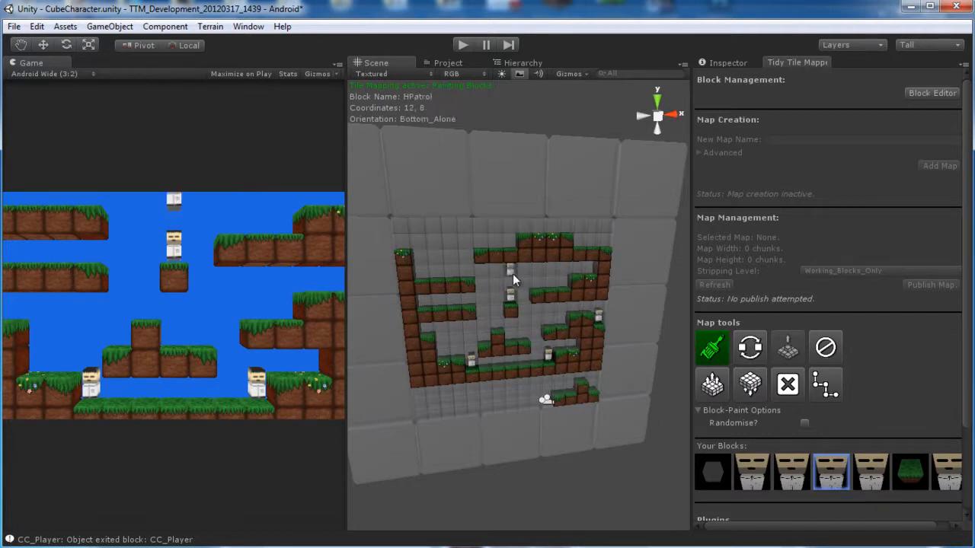
click(442, 335)
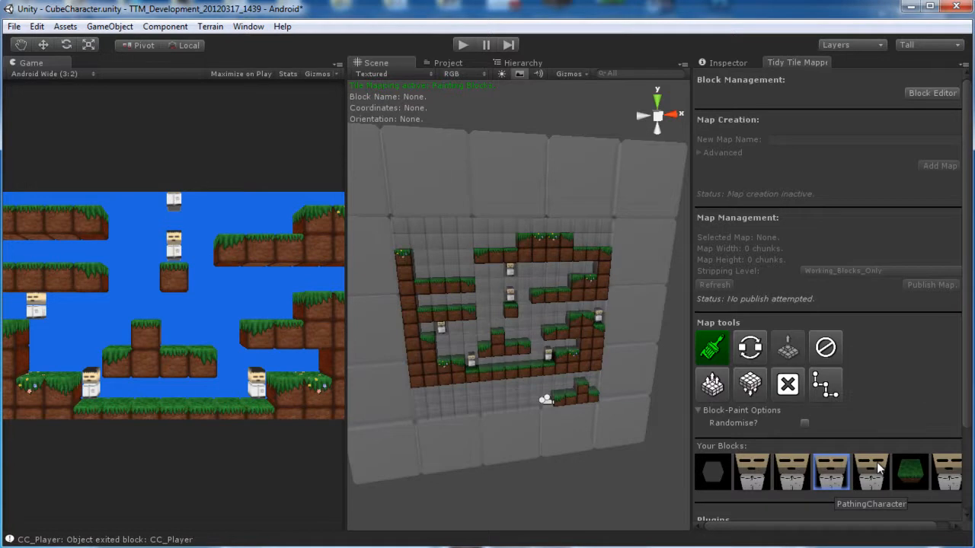
click(947, 470)
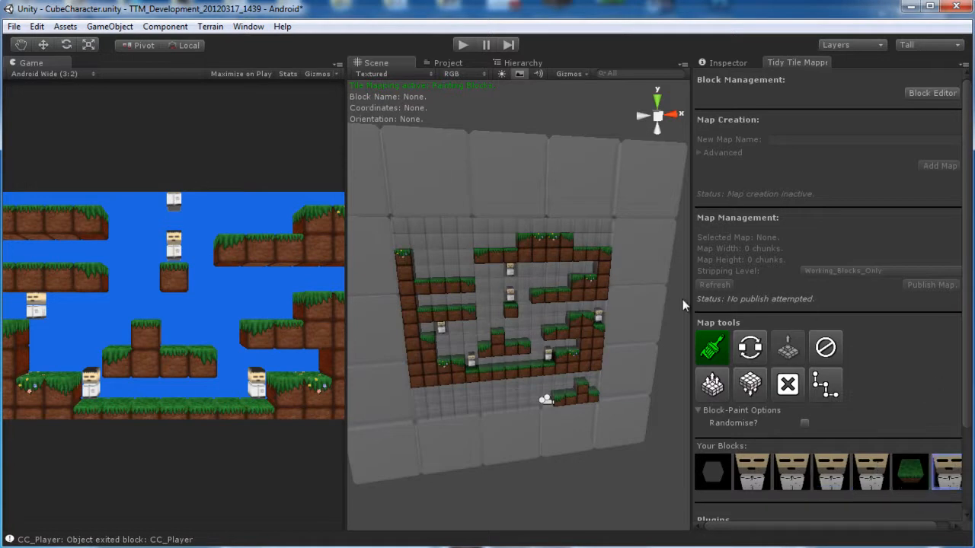
click(481, 300)
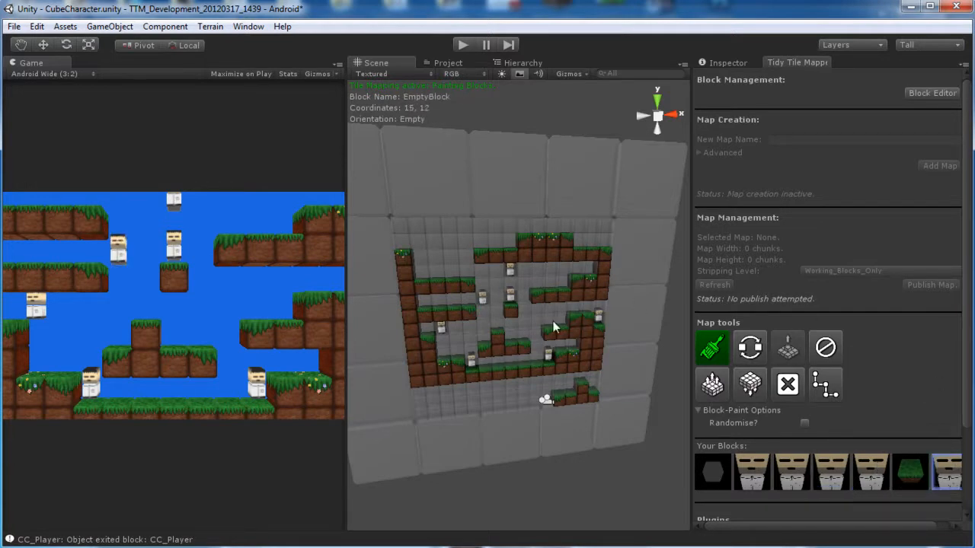
Step: Paint PathingCharacter blocks on the upper-left platform and the lower-right ledge, then deactivate block painting
click(869, 472)
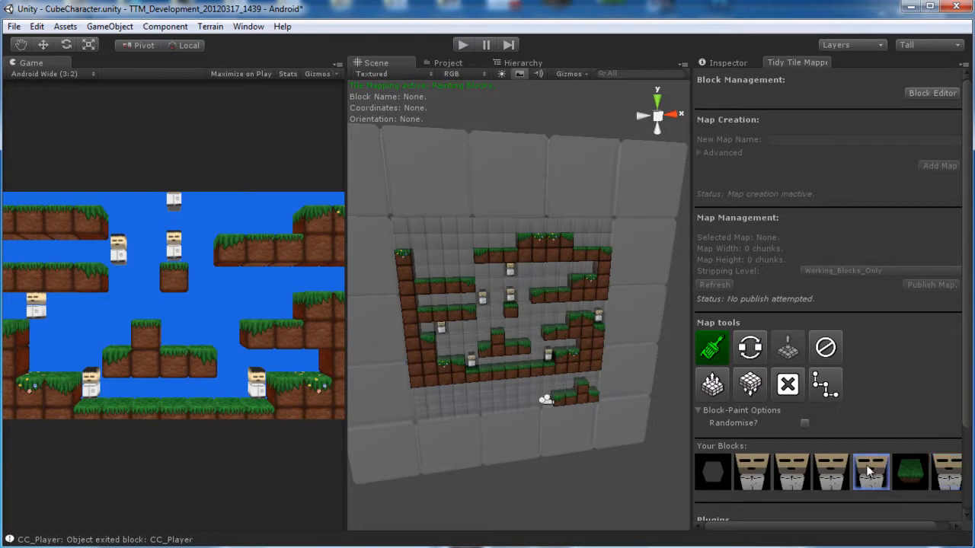
click(423, 272)
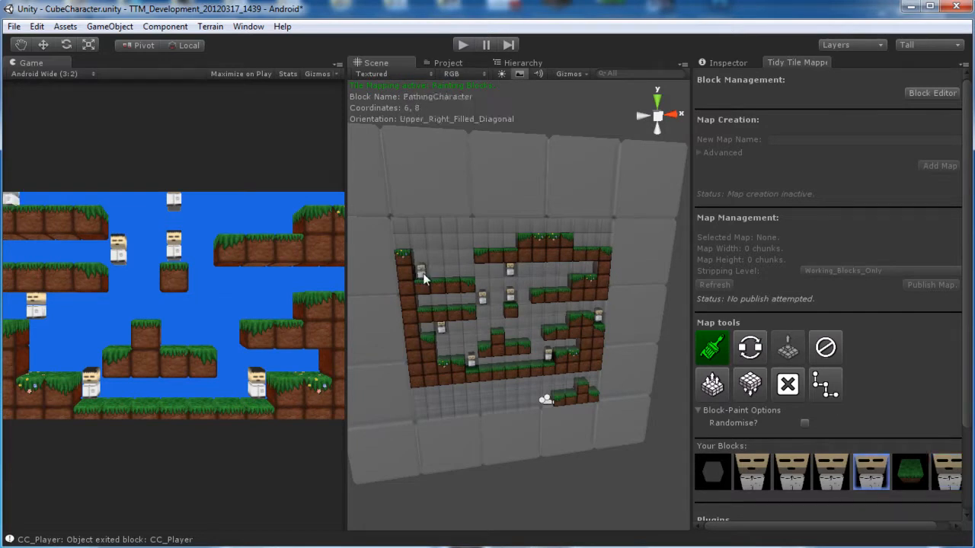
click(564, 327)
click(831, 351)
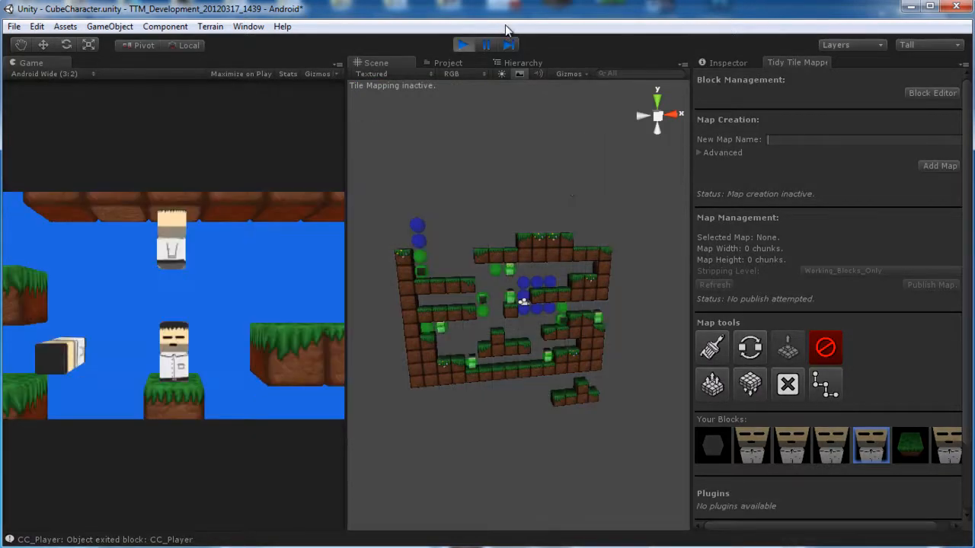
Step: Examine how the patrolling and pathing characters move around the level in the running game
key(w)
right_drag(568, 323, 549, 291)
key(s)
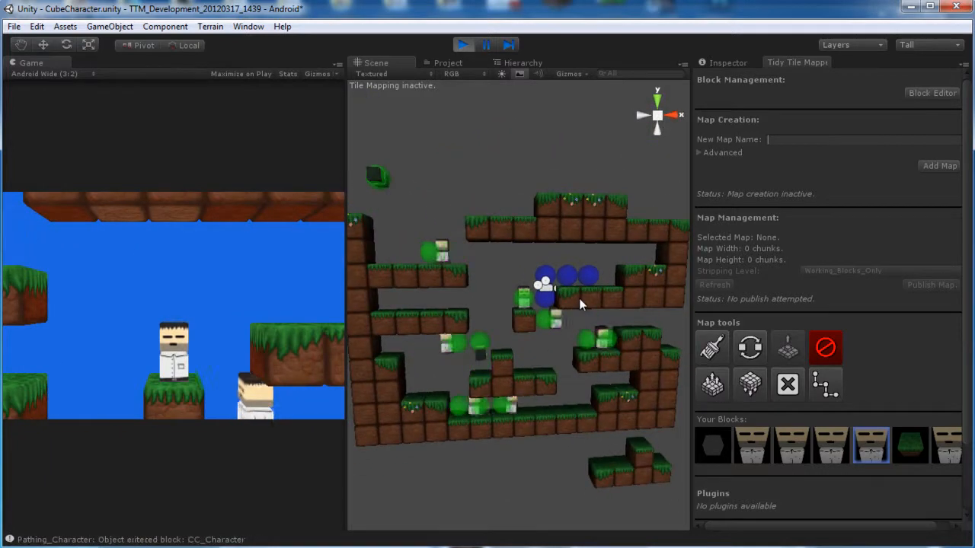